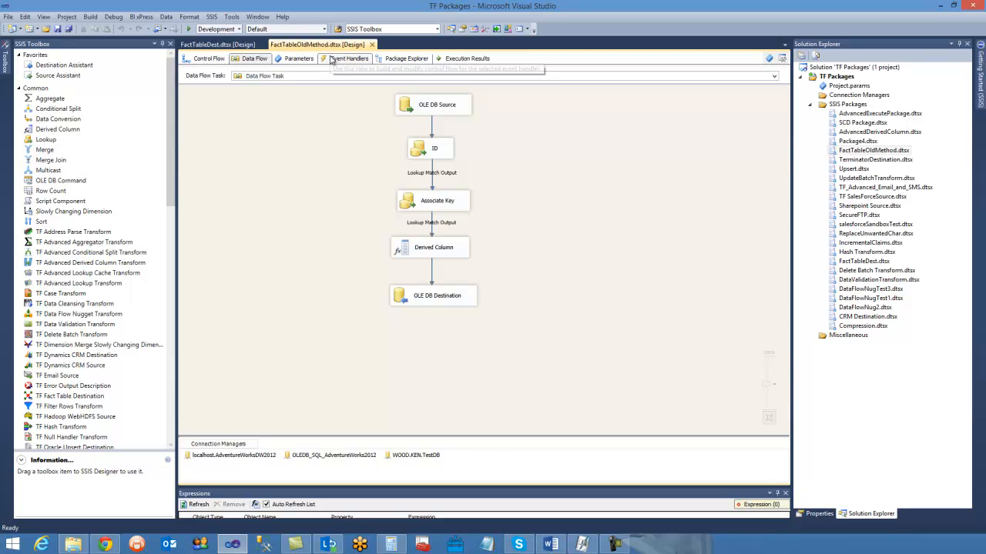
- Compare the data flow in FactTableOldMethod.dtsx with the one in FactTableDest.dtsx, ending on FactTableDest.dtsx
{"action": "left_click_drag", "start_coordinate": [348, 106], "coordinate": [631, 355]}
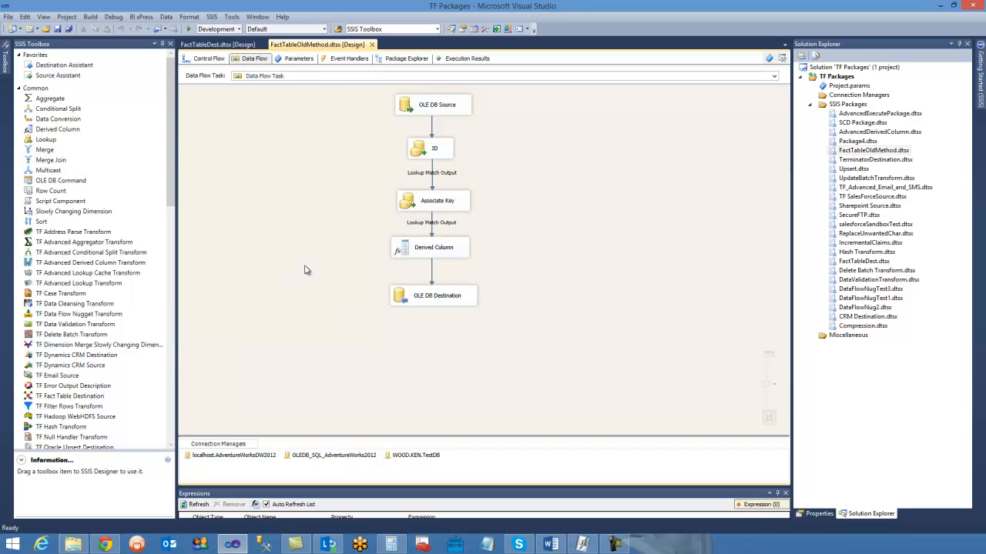
{"action": "left_click", "coordinate": [214, 48]}
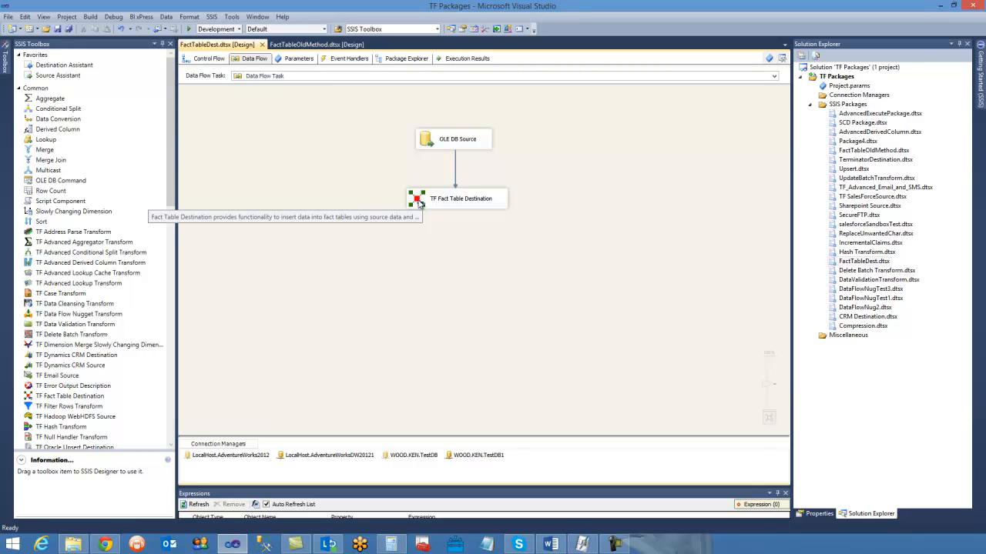
{"action": "left_click", "coordinate": [311, 45]}
{"action": "left_click", "coordinate": [222, 46]}
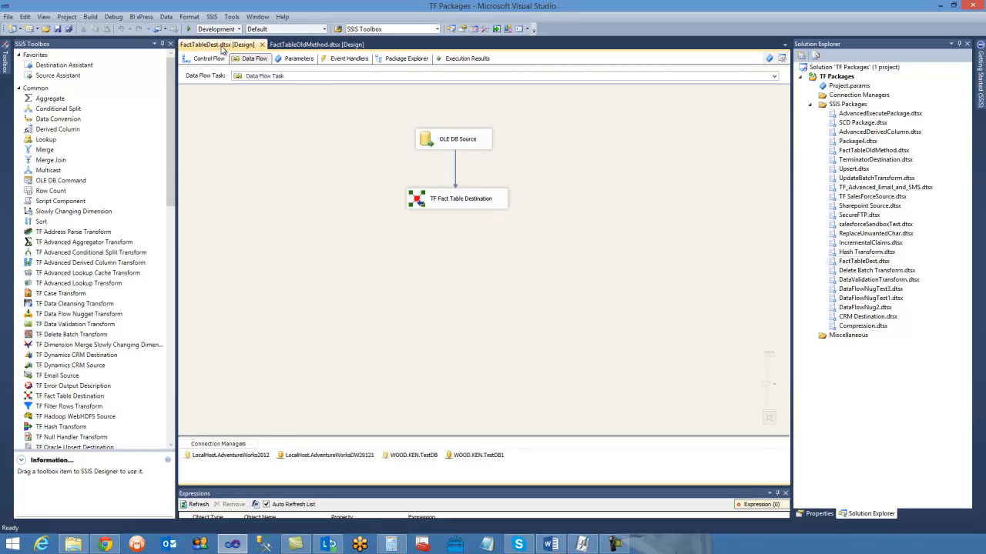
- Review the OLE DB Source's data access modes and columns, ending with Table or view selected, and accept the editor
{"action": "left_click", "coordinate": [426, 146]}
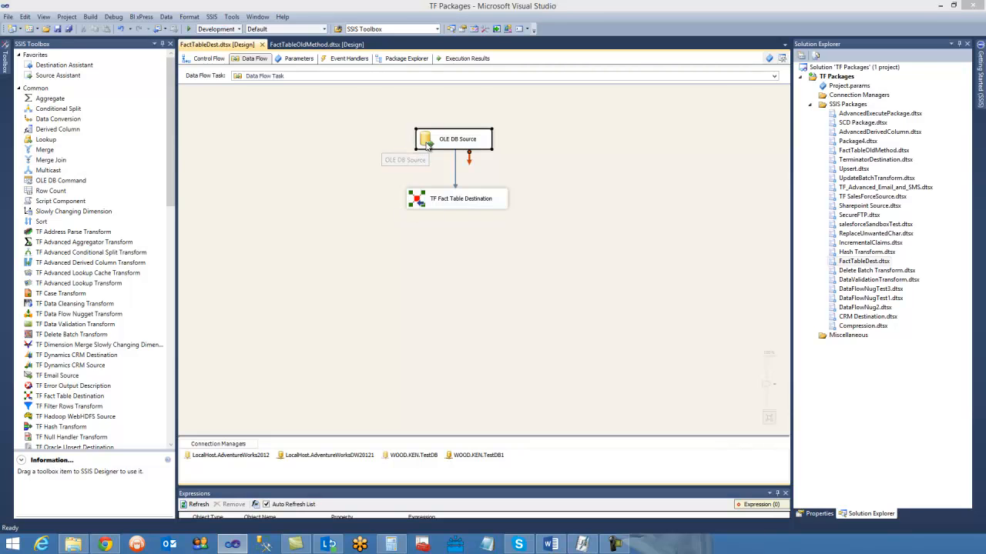
{"action": "double_click", "coordinate": [427, 146]}
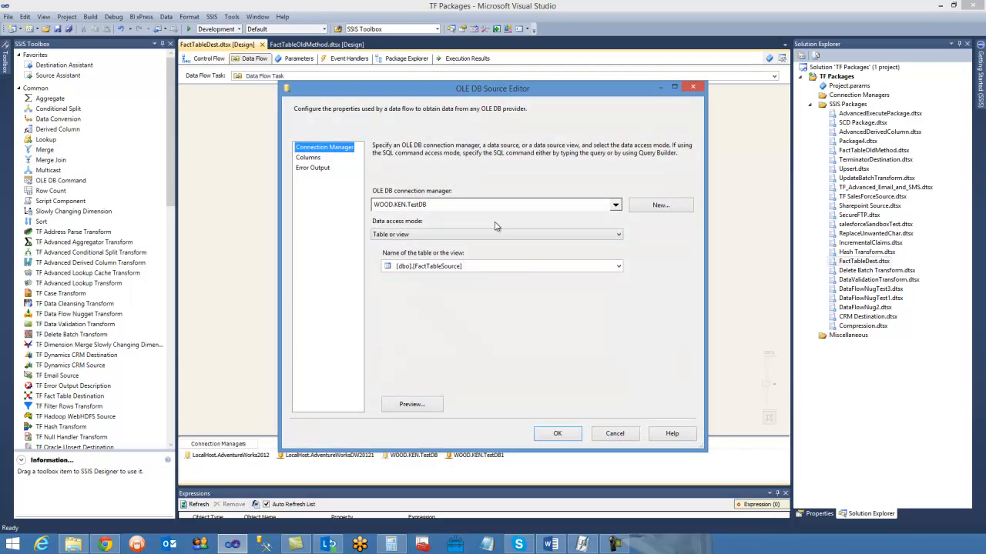
{"action": "left_click", "coordinate": [412, 234]}
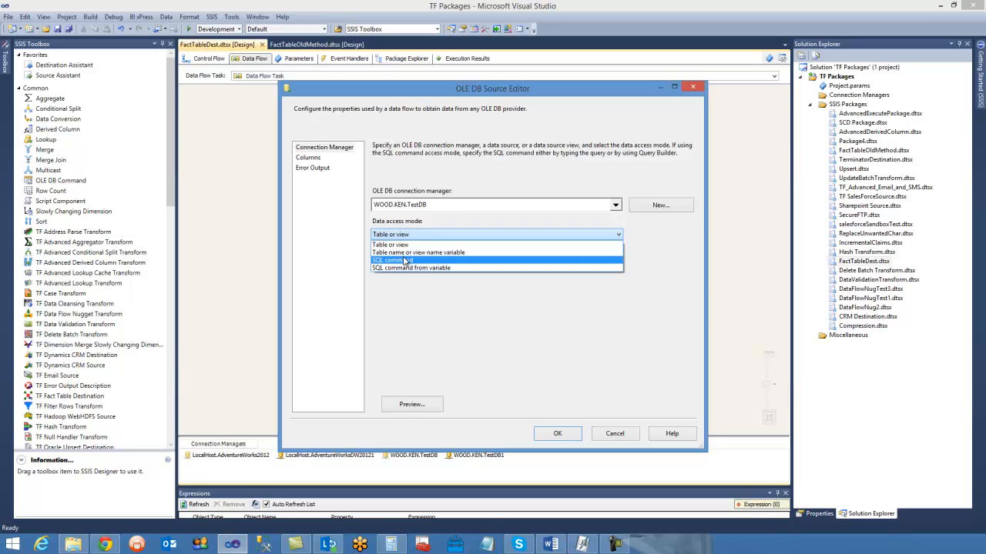
{"action": "left_click", "coordinate": [404, 261]}
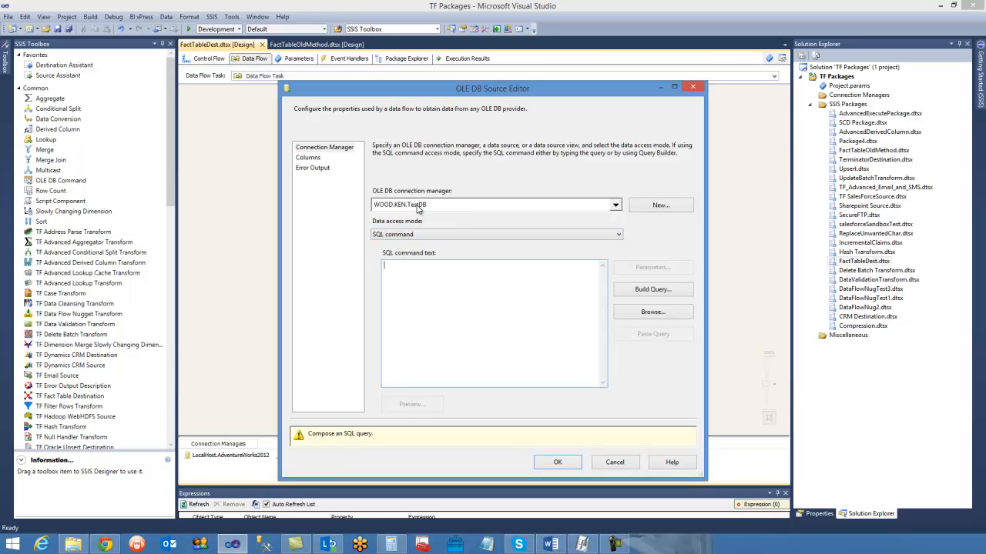
{"action": "left_click", "coordinate": [427, 235]}
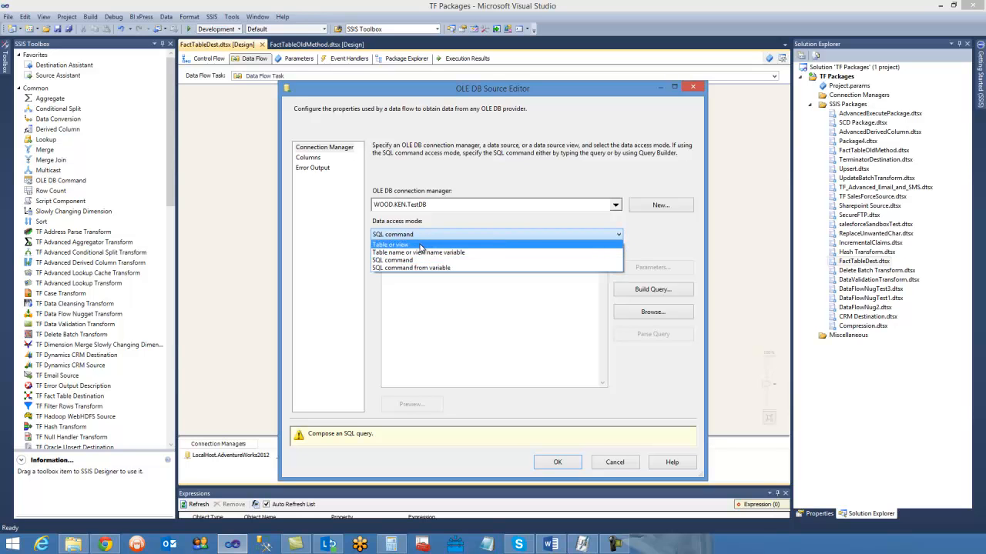
{"action": "left_click", "coordinate": [420, 245]}
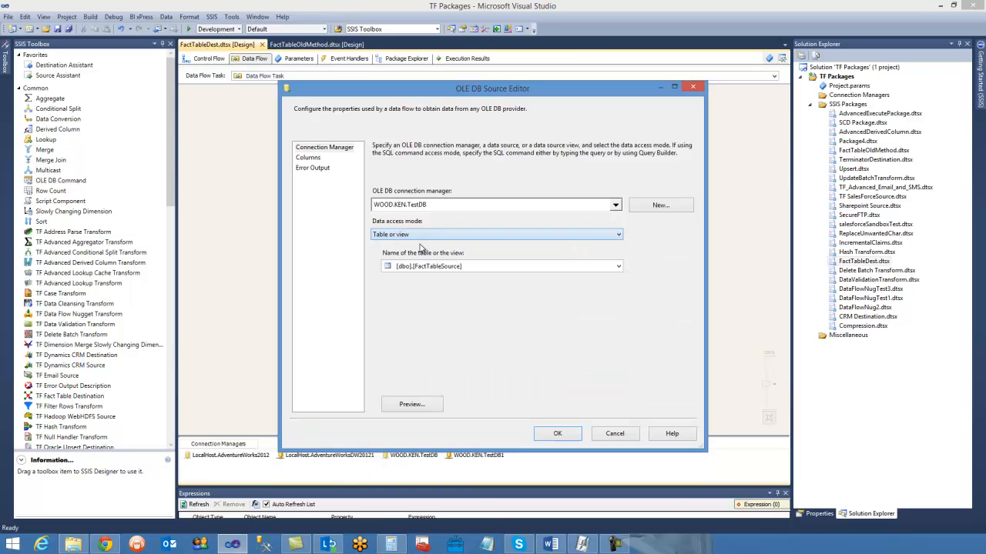
{"action": "left_click", "coordinate": [308, 157]}
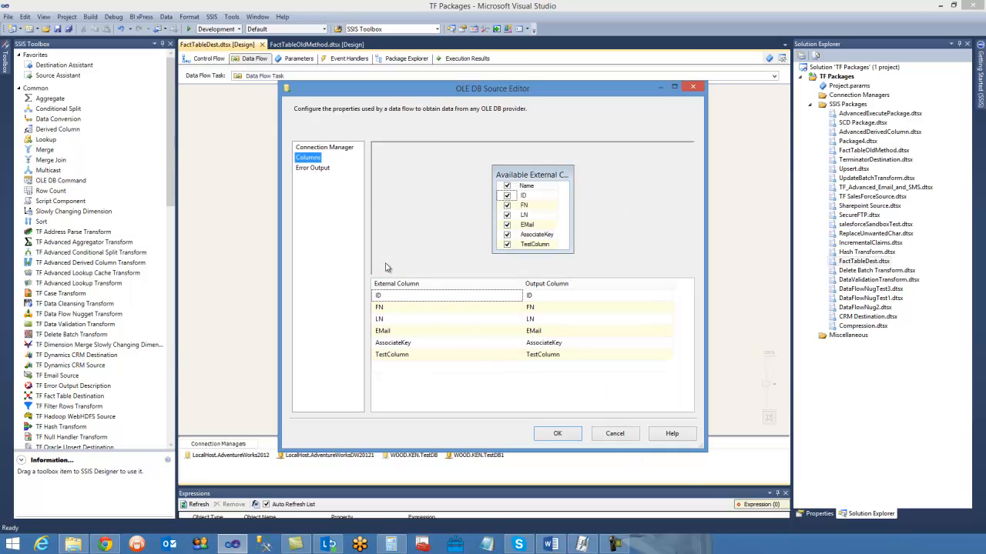
{"action": "left_click", "coordinate": [556, 434]}
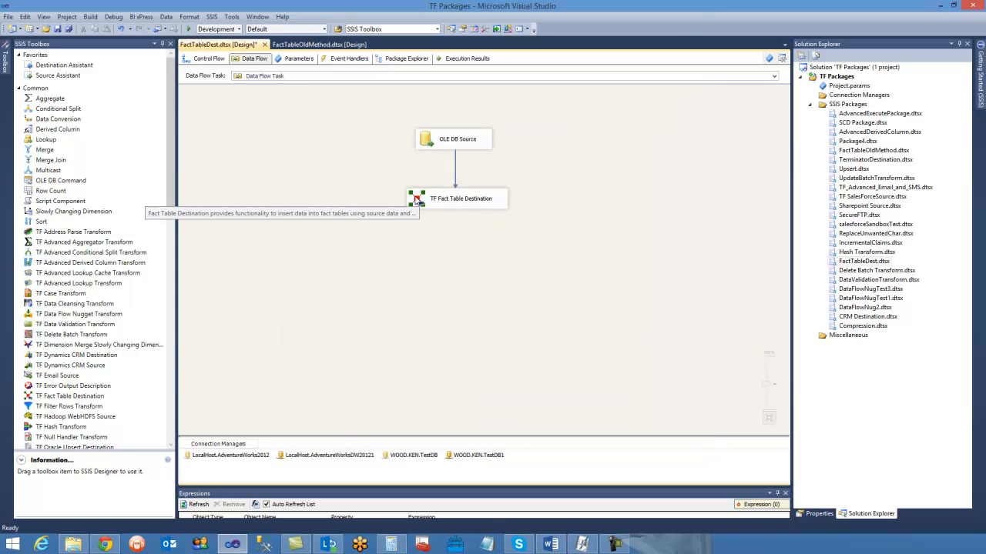
- Open the TF Fact Table Destination for editing
{"action": "left_click", "coordinate": [455, 169]}
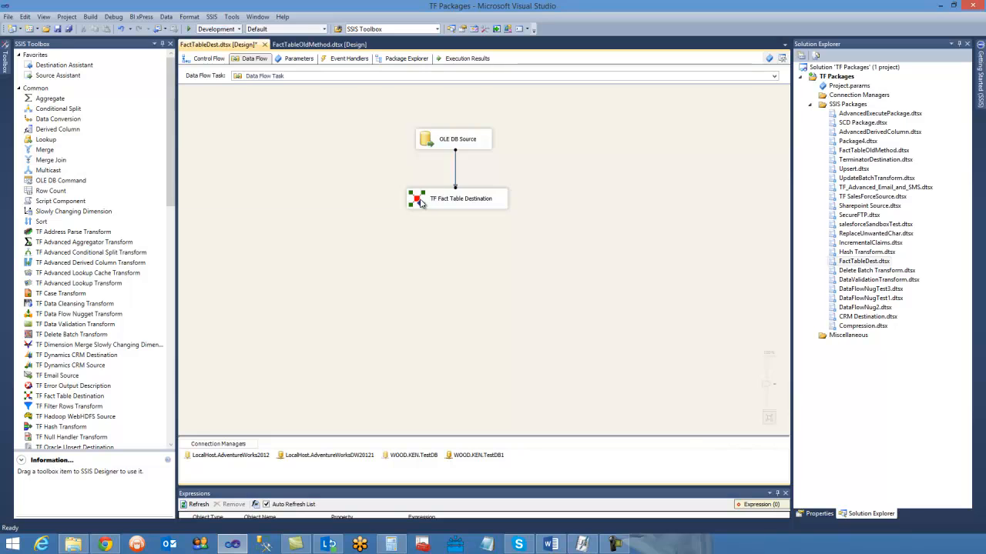
{"action": "double_click", "coordinate": [428, 197]}
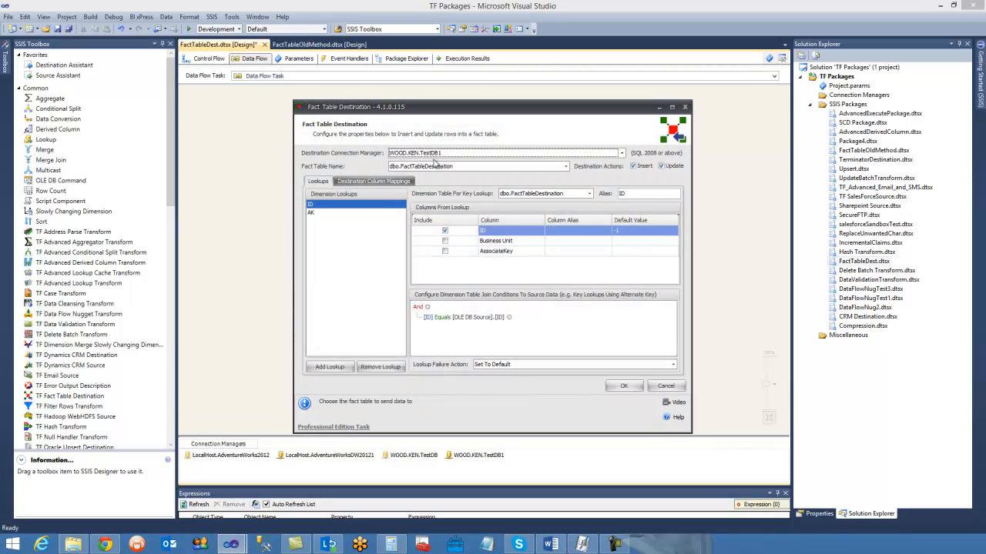
{"action": "left_click", "coordinate": [438, 154]}
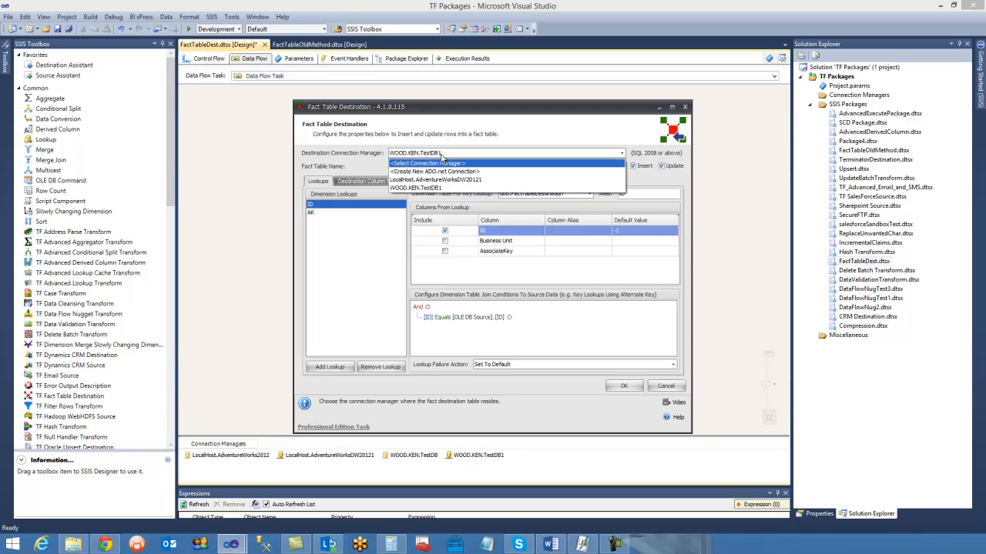
{"action": "left_click", "coordinate": [437, 171]}
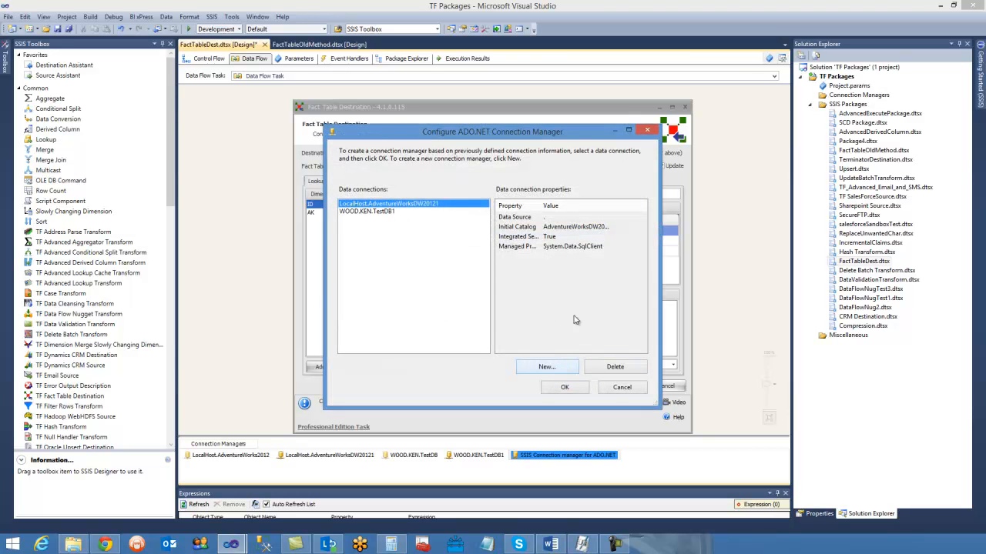
{"action": "left_click", "coordinate": [547, 367]}
{"action": "left_click", "coordinate": [584, 408]}
{"action": "left_click", "coordinate": [622, 387]}
- Set the destination connection manager to the TestDB1 connection, with dbo.FactTableDestination as the fact table
{"action": "left_click", "coordinate": [429, 153]}
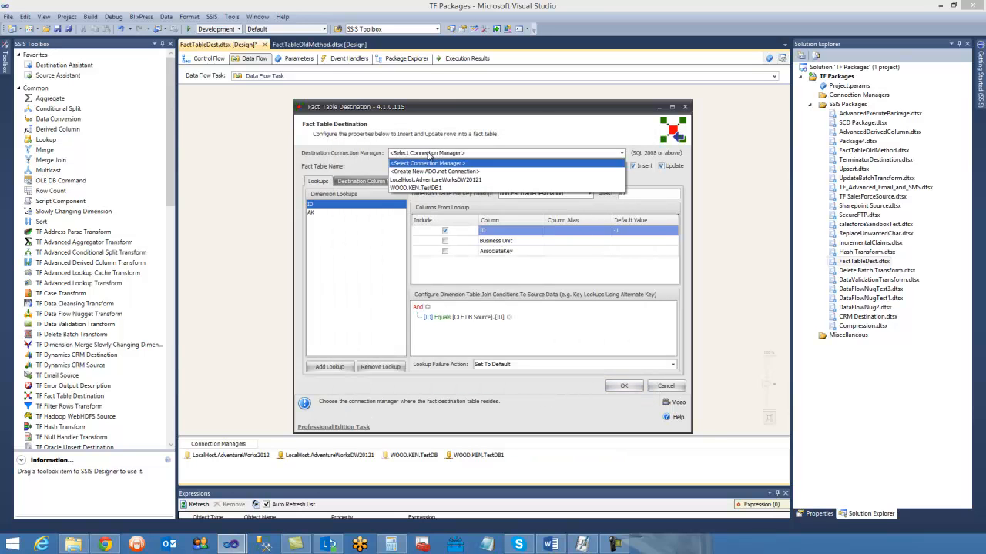
{"action": "left_click", "coordinate": [433, 189]}
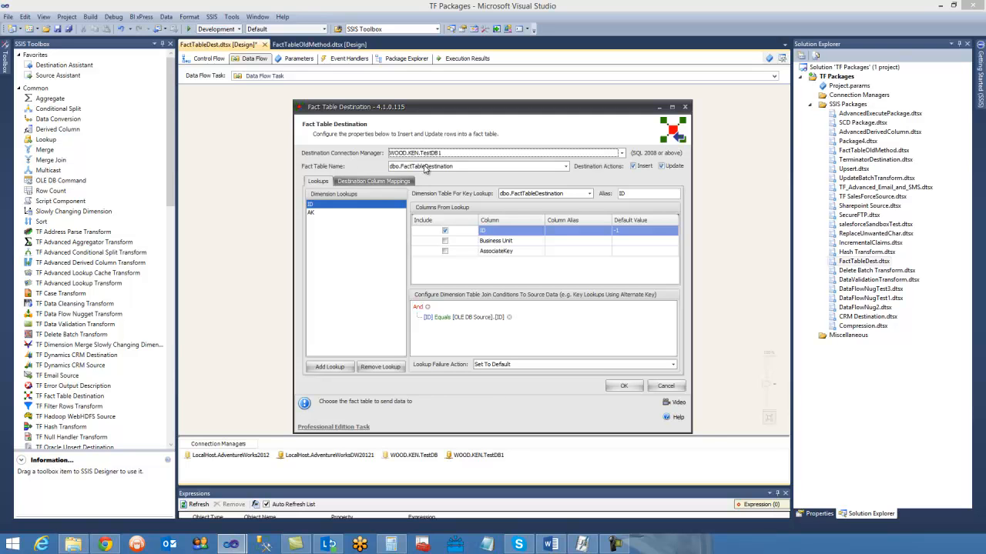
{"action": "left_click", "coordinate": [425, 167]}
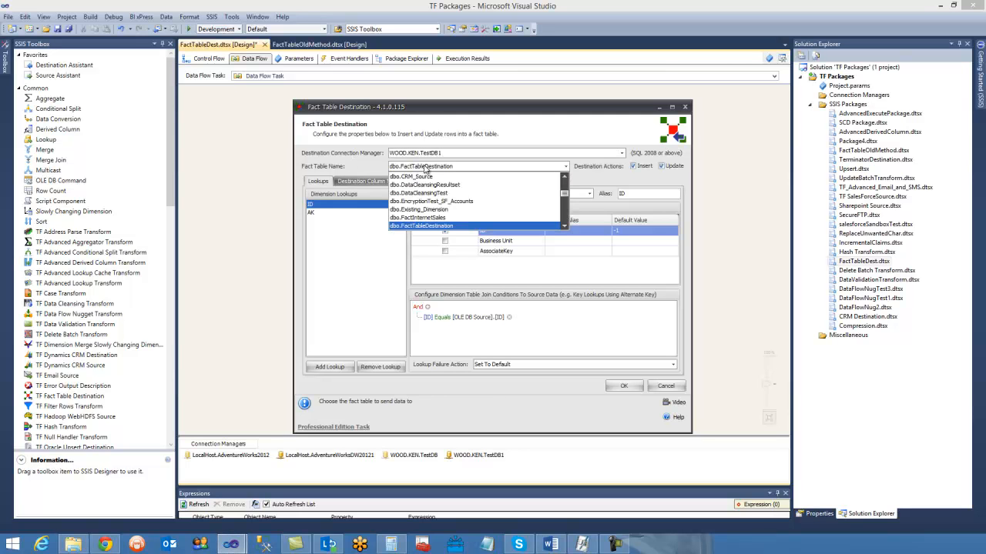
{"action": "left_click", "coordinate": [424, 167]}
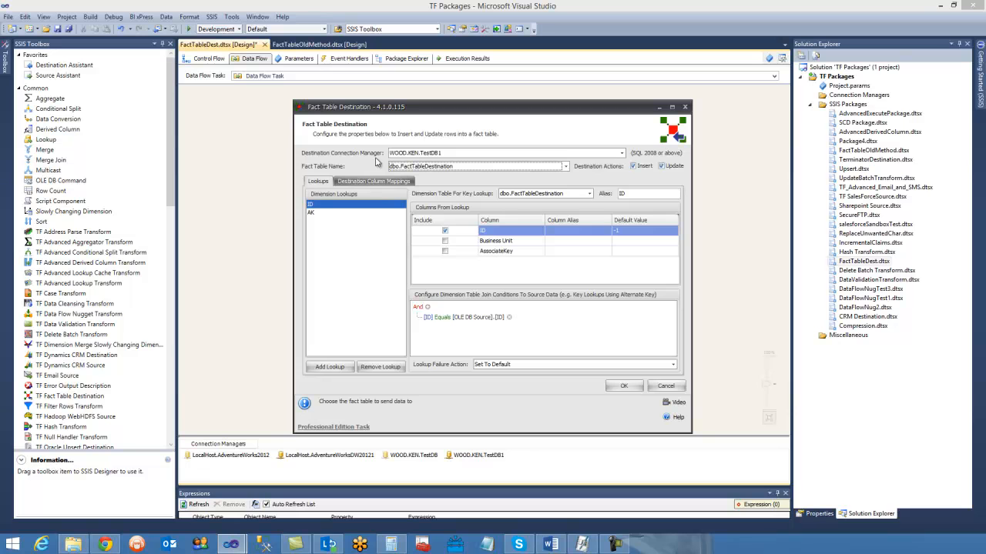
- Try adding two blank dimension lookups after the AK lookup, and remove them again
{"action": "left_click", "coordinate": [321, 213]}
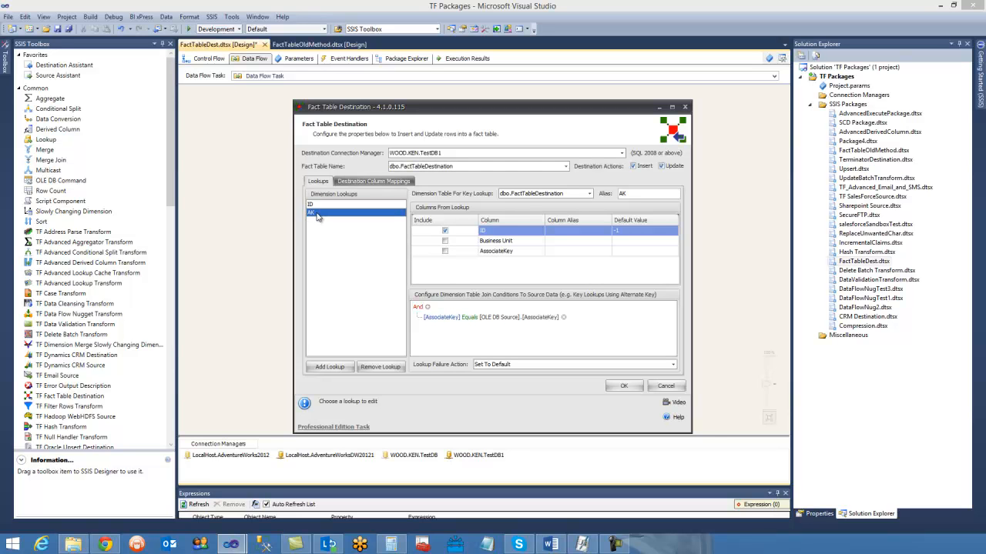
{"action": "left_click", "coordinate": [329, 367]}
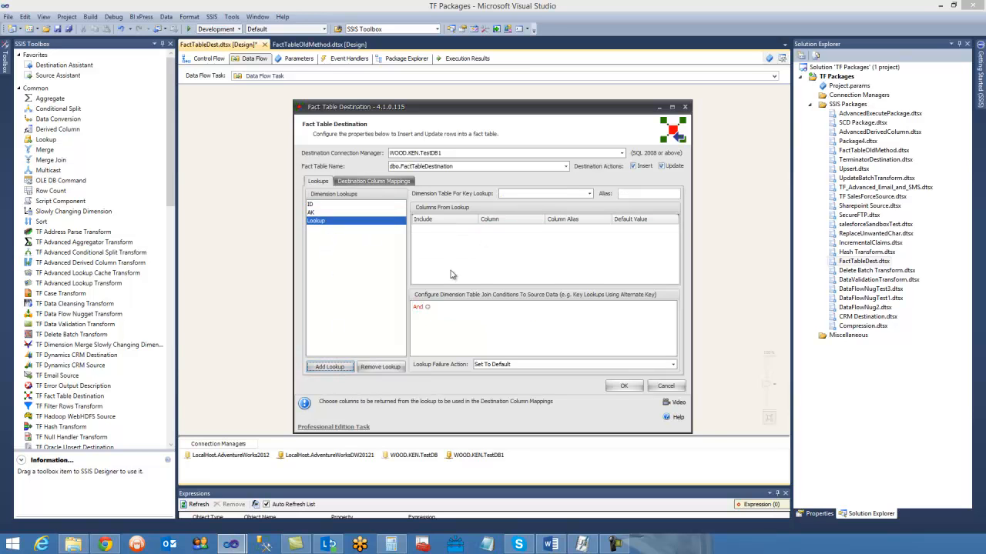
{"action": "left_click", "coordinate": [332, 368]}
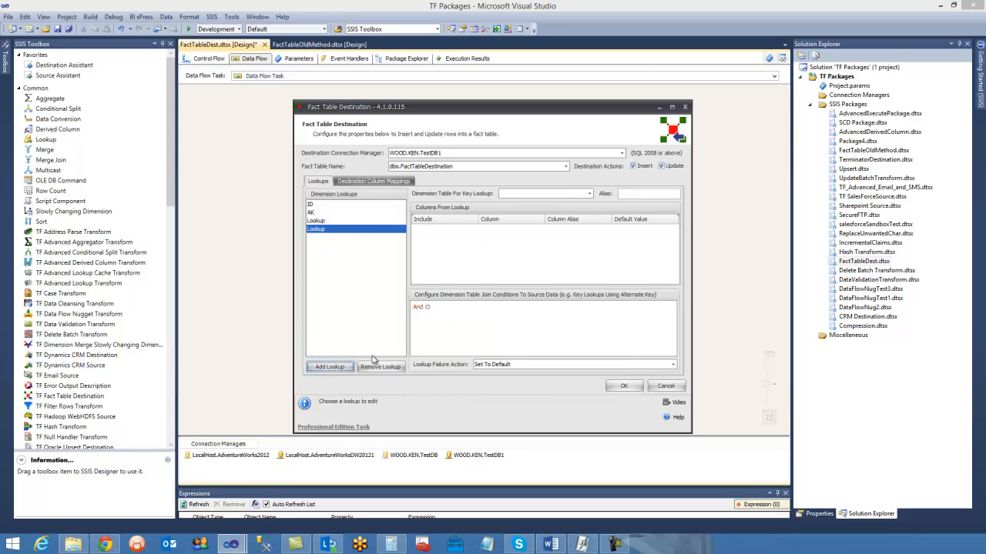
{"action": "left_click", "coordinate": [380, 367]}
{"action": "left_click", "coordinate": [381, 368]}
- Examine the ID lookup's returned columns and the default value of its ID column
{"action": "left_click", "coordinate": [331, 205]}
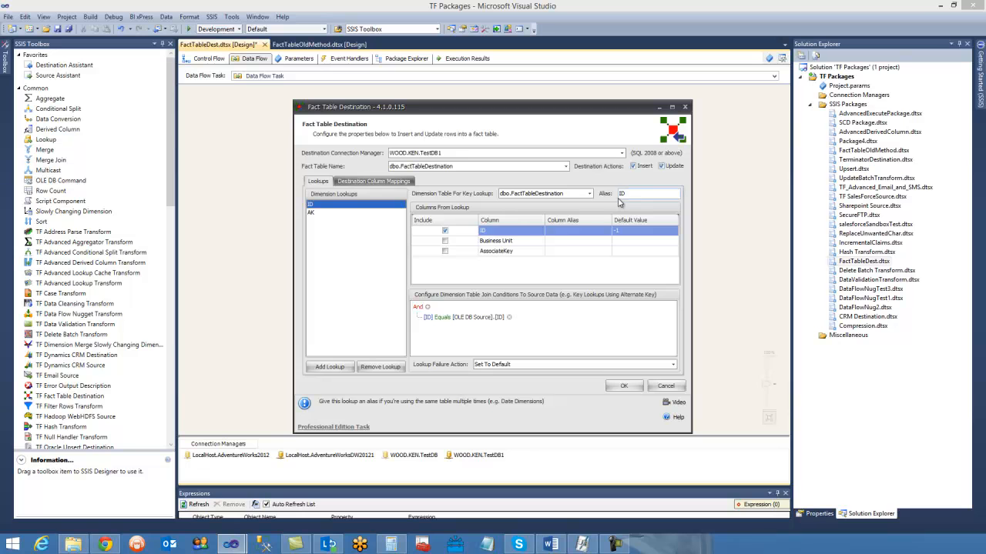
{"action": "left_click", "coordinate": [492, 254]}
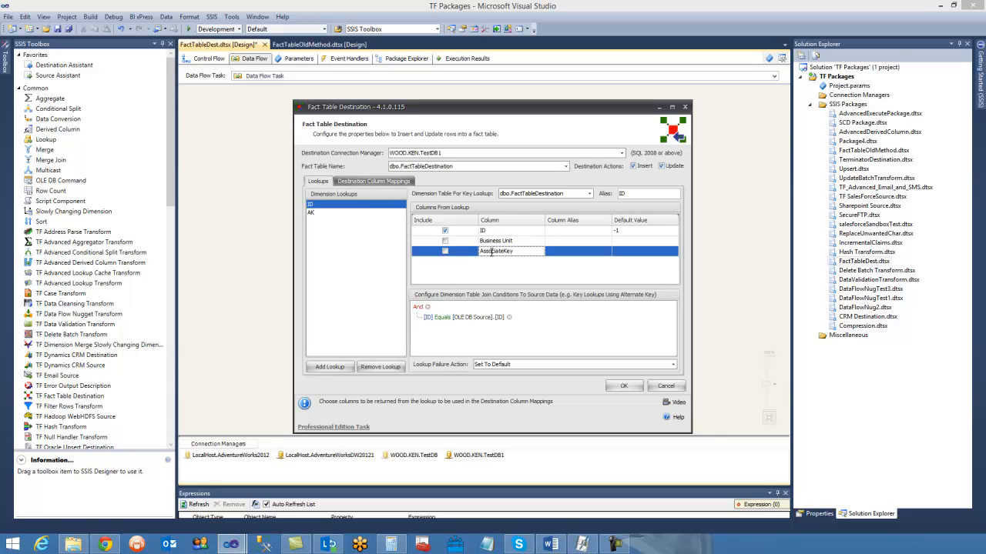
{"action": "left_click", "coordinate": [505, 233]}
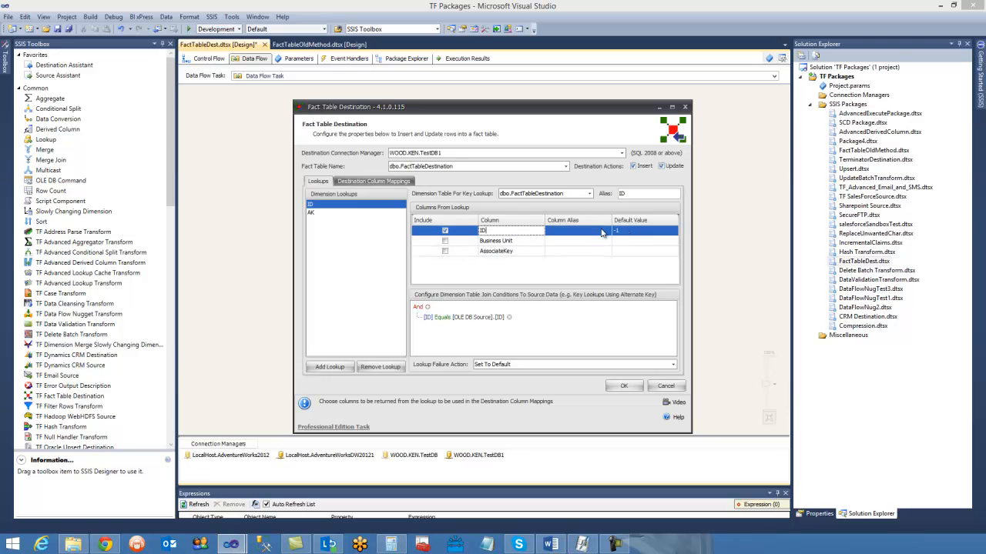
{"action": "left_click", "coordinate": [630, 230]}
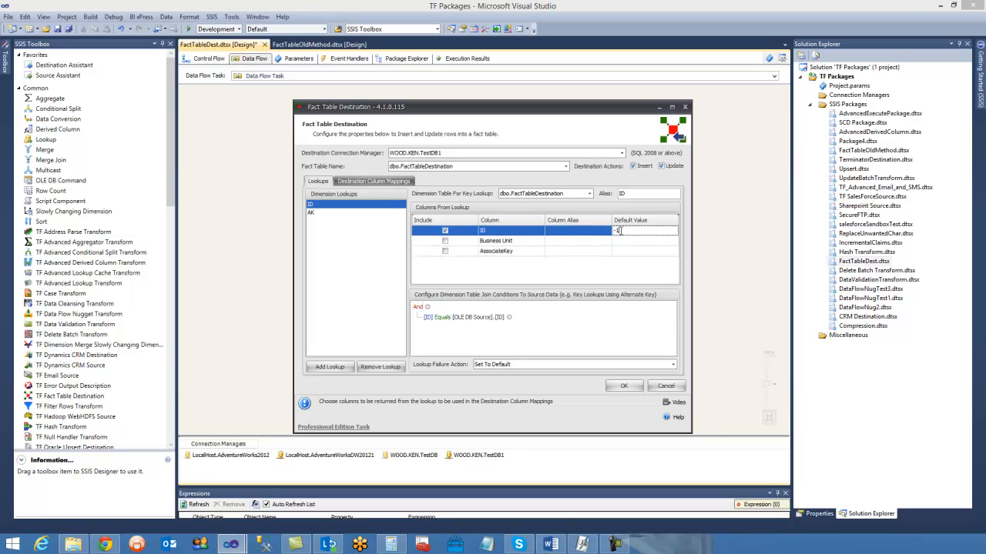
{"action": "double_click", "coordinate": [619, 230]}
- Review the destination column mappings and the join conditions of the AK and ID lookups
{"action": "left_click", "coordinate": [399, 183]}
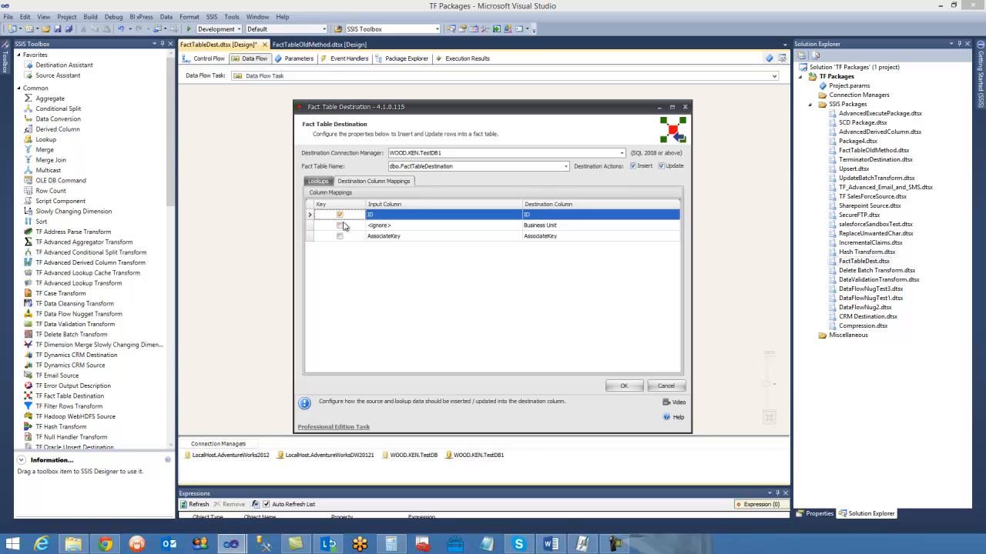
{"action": "left_click", "coordinate": [323, 180]}
{"action": "left_click", "coordinate": [313, 214]}
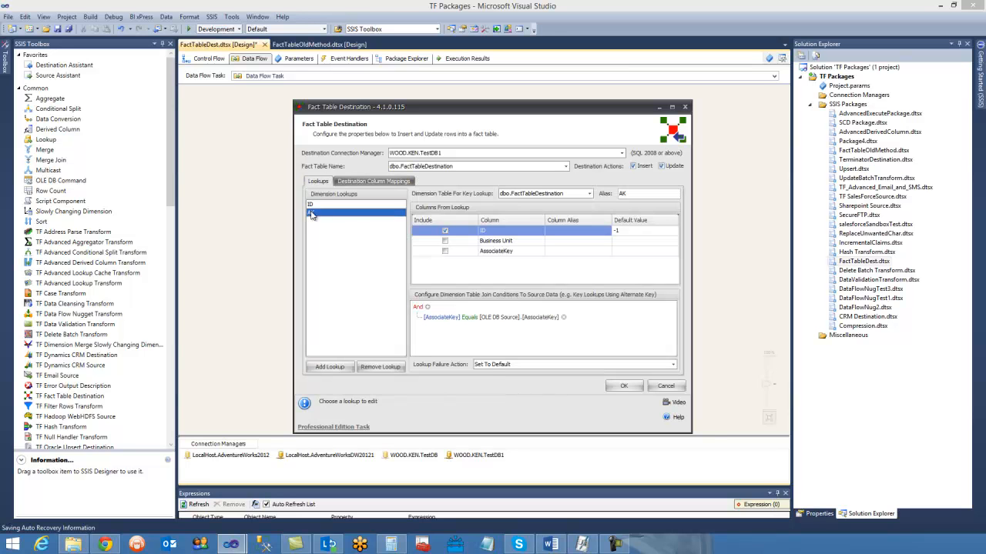
{"action": "left_click", "coordinate": [488, 279]}
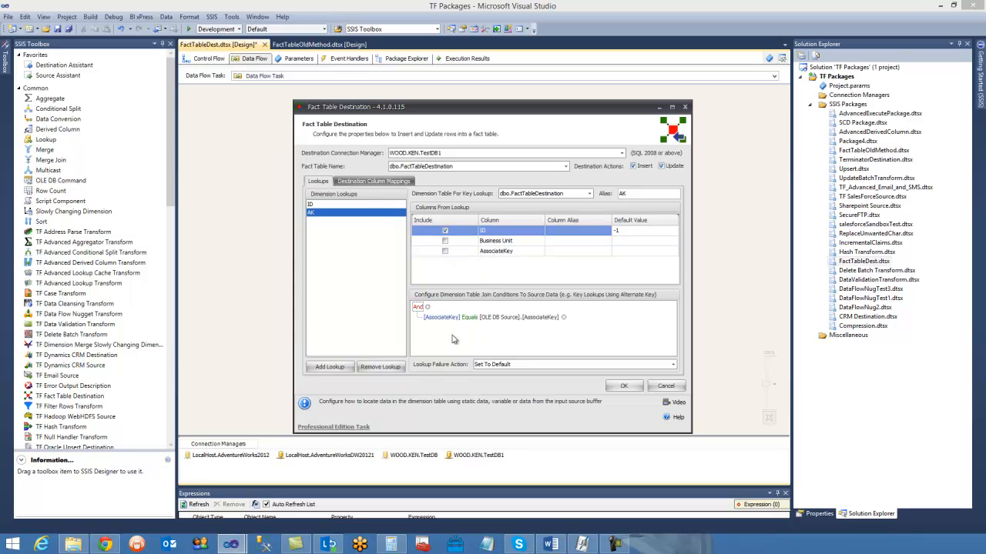
{"action": "left_click", "coordinate": [356, 206]}
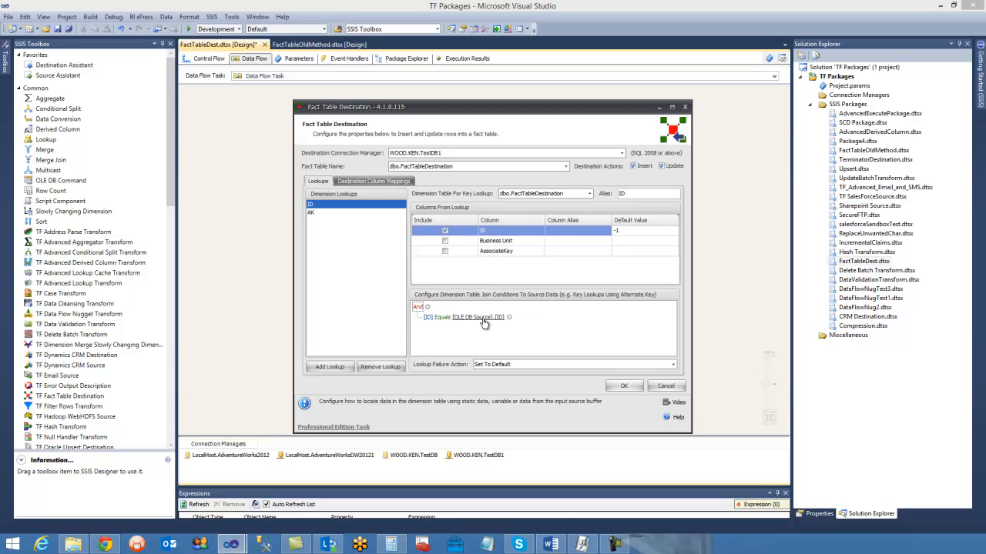
- Try adding a second join condition to the AK lookup, setting its column to ID and back to AssociateKey
{"action": "left_click", "coordinate": [313, 213]}
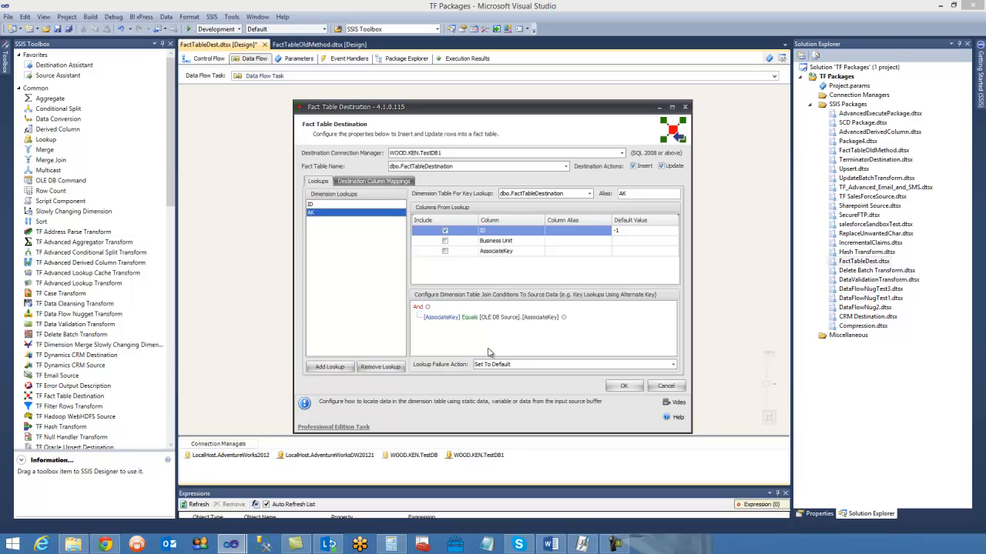
{"action": "left_click", "coordinate": [428, 307]}
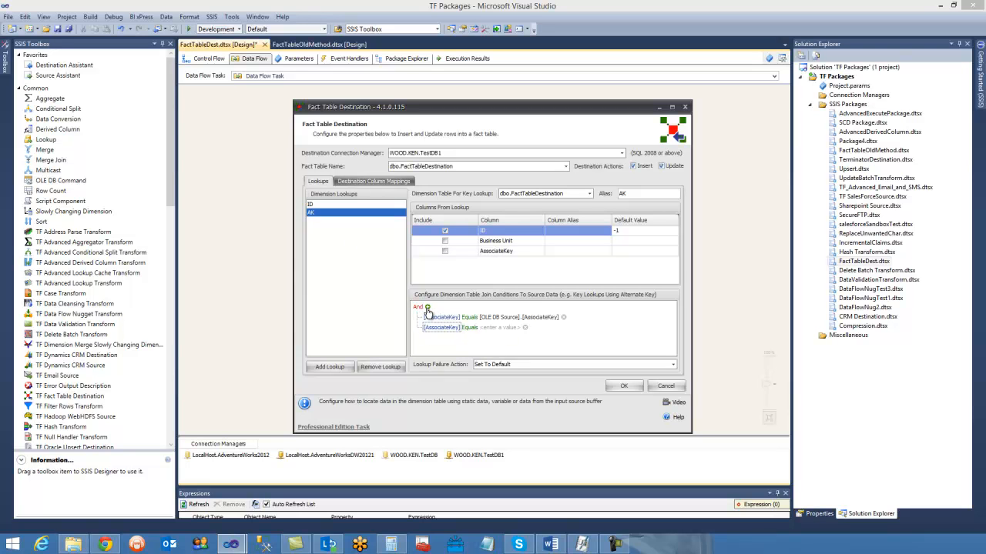
{"action": "left_click", "coordinate": [443, 328]}
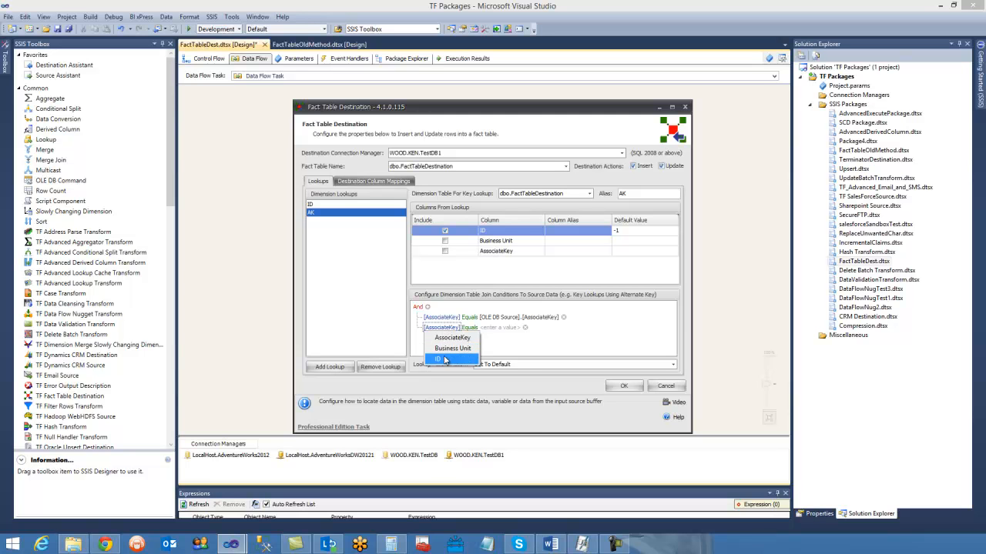
{"action": "left_click", "coordinate": [445, 359]}
{"action": "left_click", "coordinate": [442, 328]}
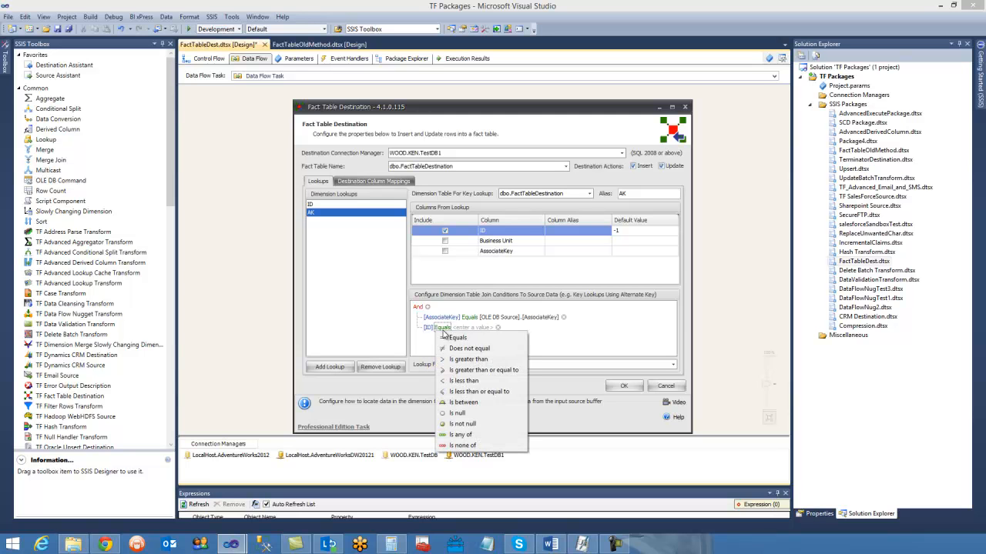
{"action": "left_click", "coordinate": [430, 329]}
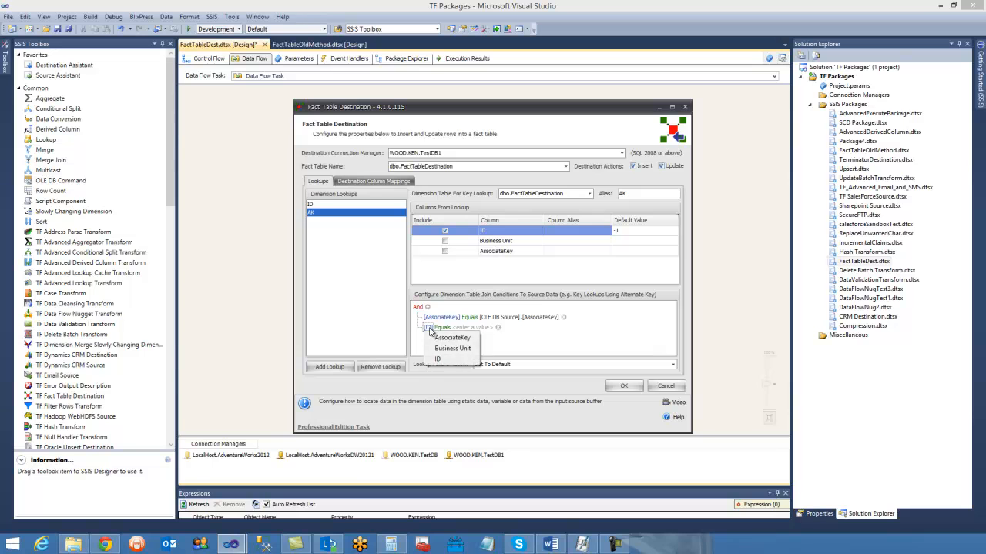
{"action": "left_click", "coordinate": [447, 352]}
- Try the Does not equal operator on the second AK join condition, browse its source values, and remove the condition
{"action": "left_click", "coordinate": [469, 328]}
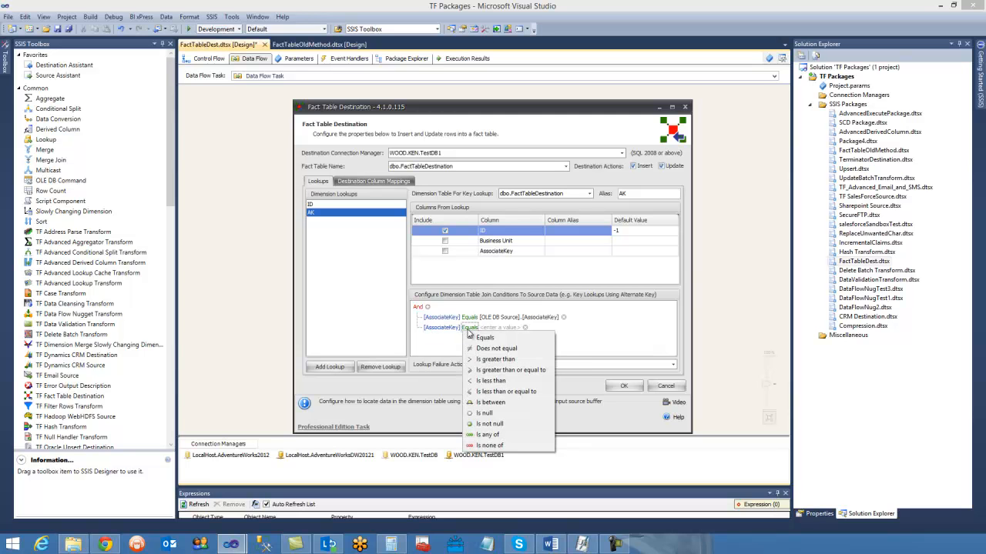
{"action": "left_click", "coordinate": [500, 343]}
{"action": "left_click", "coordinate": [524, 328]}
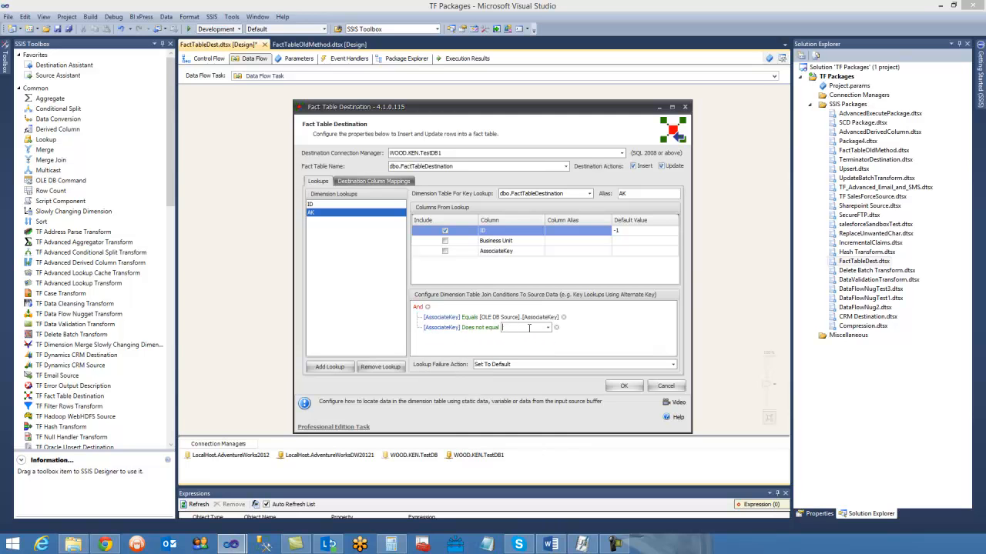
{"action": "left_click", "coordinate": [548, 328]}
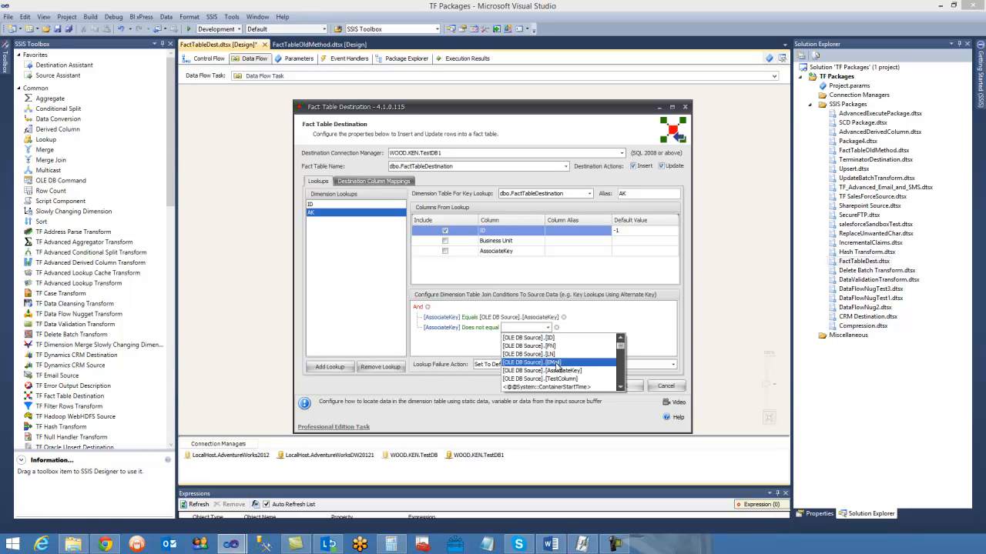
{"action": "left_click", "coordinate": [474, 350]}
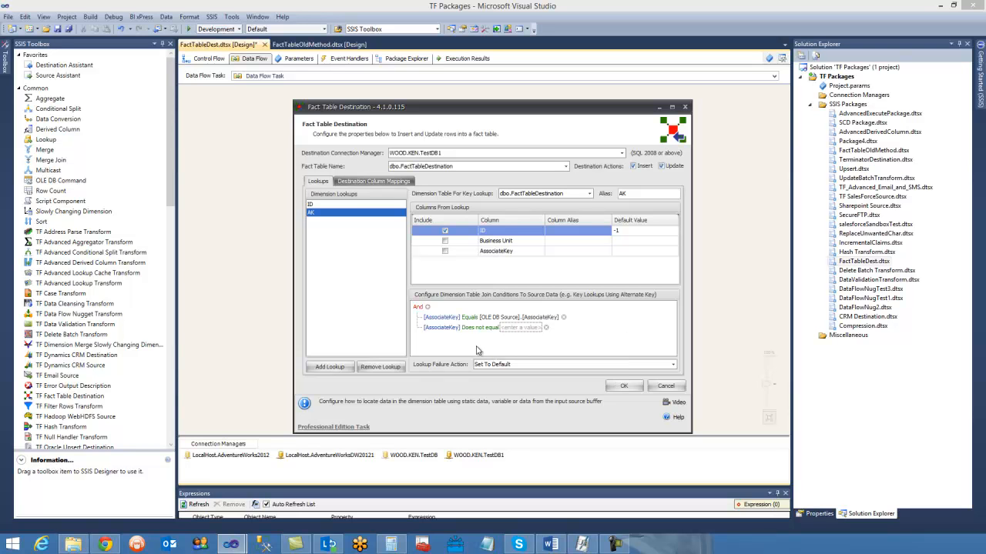
{"action": "left_click", "coordinate": [546, 329]}
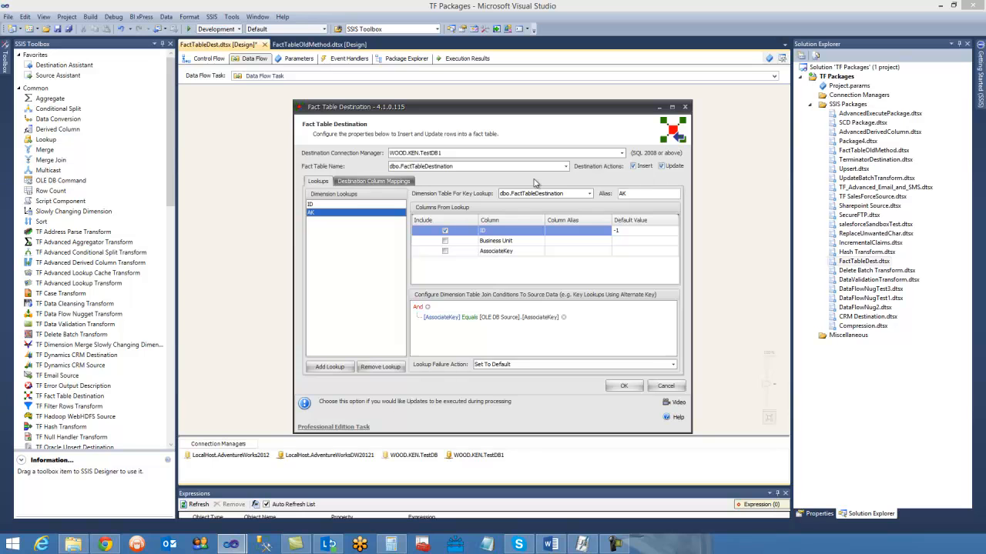
- Review the destination column mappings and the AK join condition, and save the Fact Table Destination configuration
{"action": "left_click", "coordinate": [368, 182]}
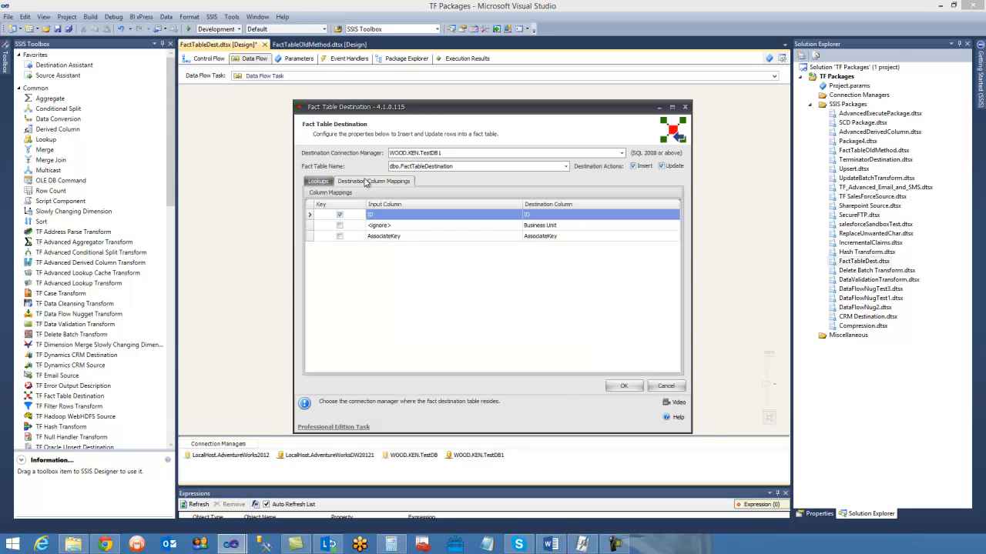
{"action": "left_click", "coordinate": [322, 183]}
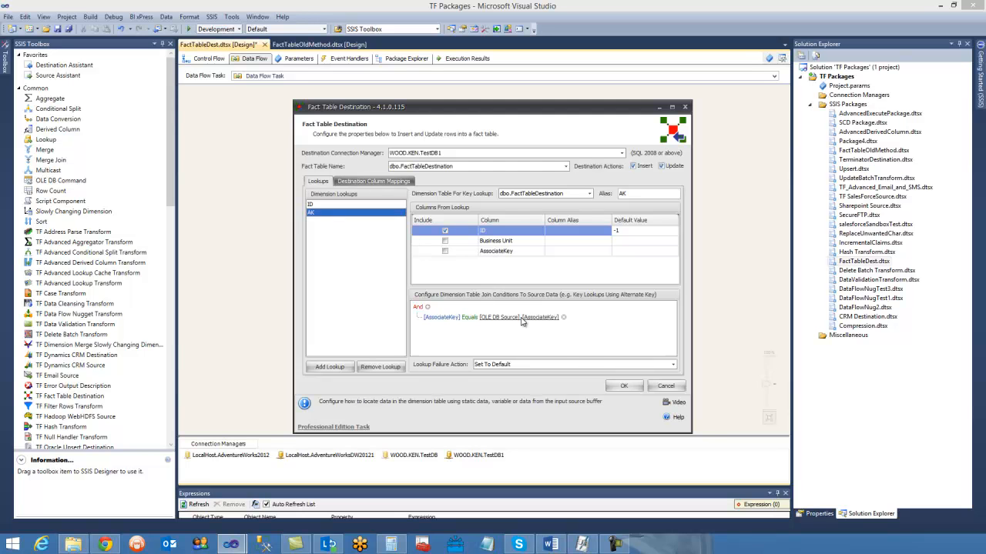
{"action": "left_click", "coordinate": [625, 388]}
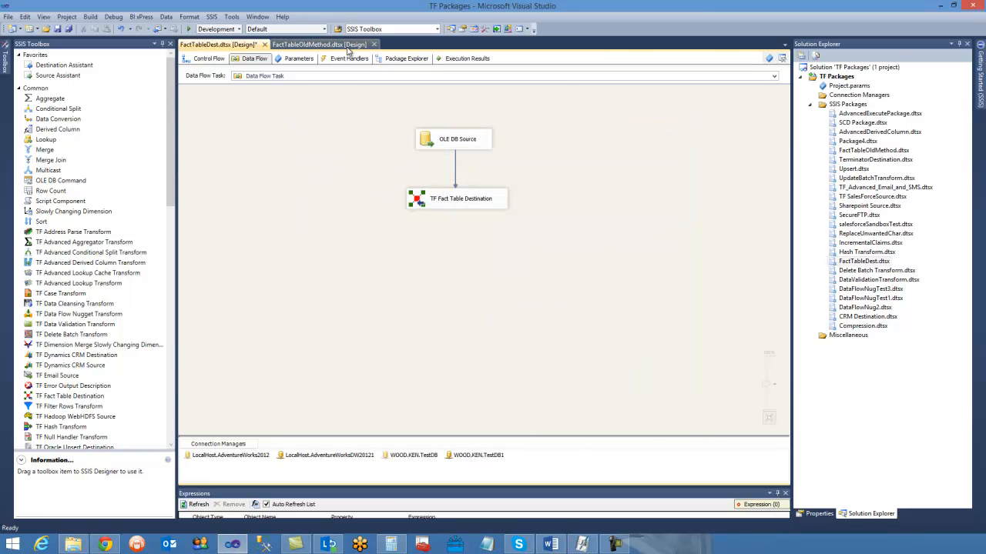
- Compare the FactTableOldMethod data flow with the ID and AK lookups inside the FactTableDest package's TF Fact Table Destination
{"action": "left_click", "coordinate": [329, 46]}
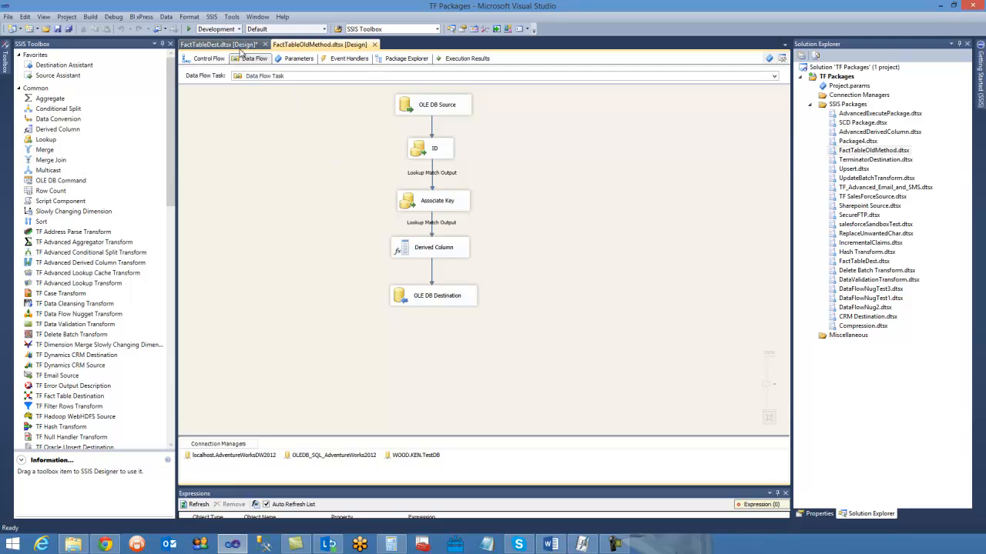
{"action": "left_click", "coordinate": [241, 46]}
{"action": "double_click", "coordinate": [415, 198]}
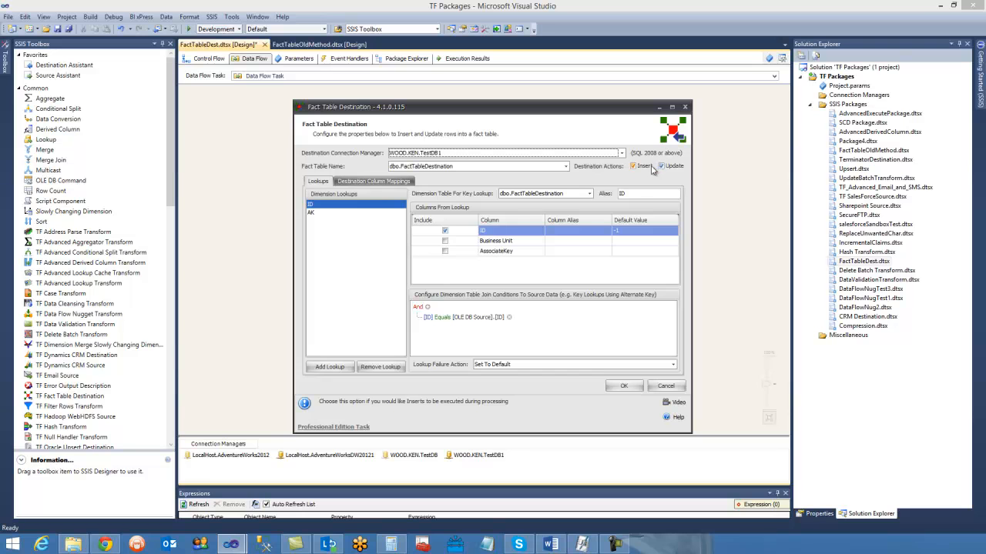
{"action": "left_click", "coordinate": [327, 212]}
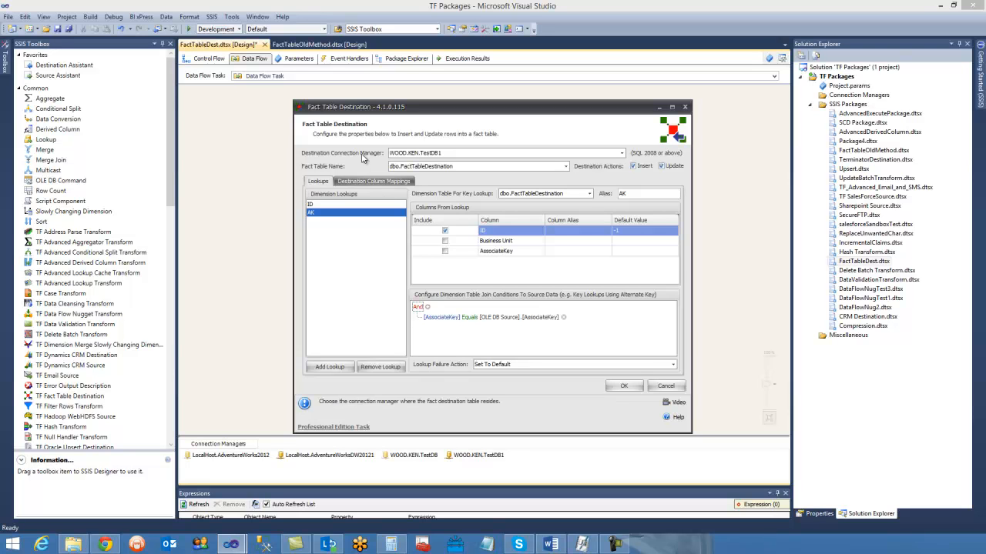
{"action": "left_click", "coordinate": [638, 391]}
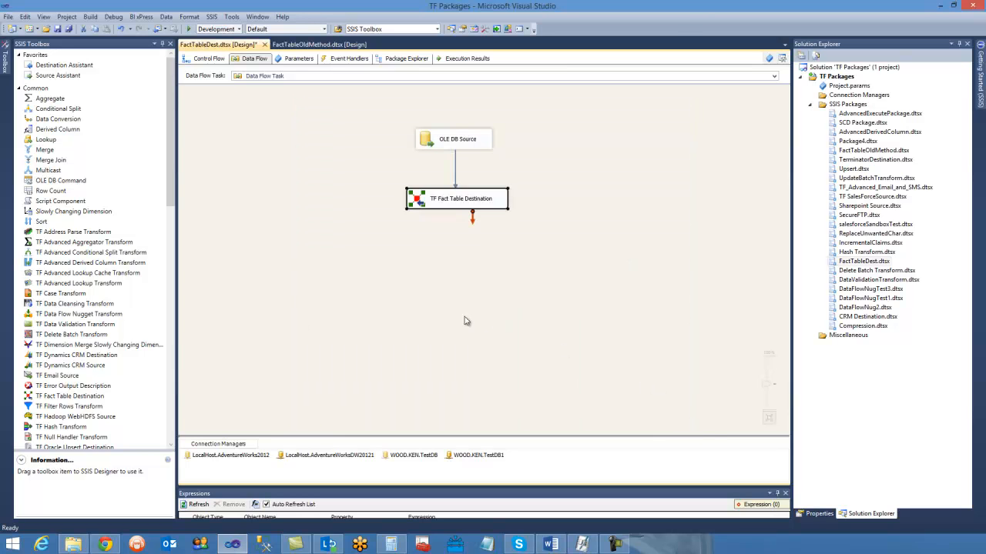
- Execute the FactTableDest.dtsx package, check the data flow run, and stop debugging
{"action": "right_click", "coordinate": [843, 263]}
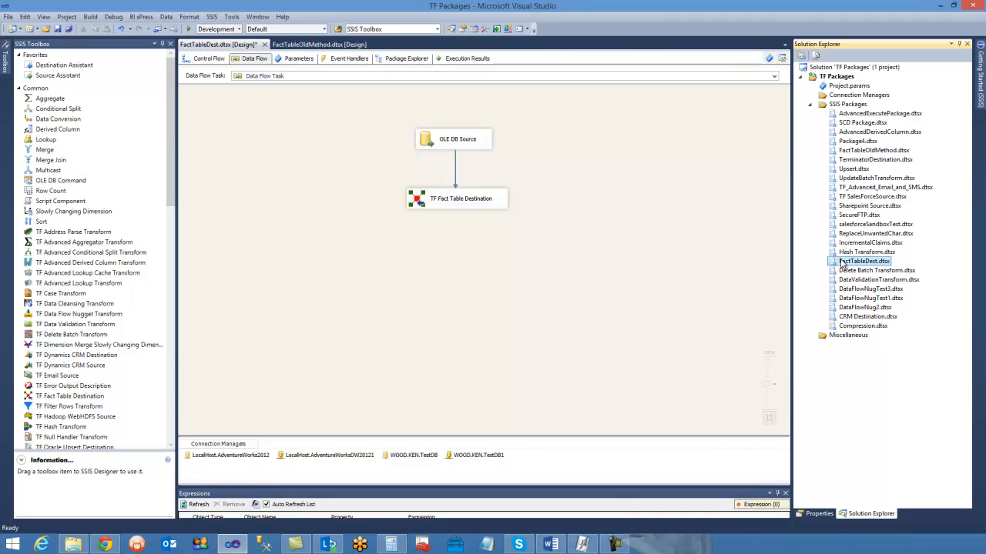
{"action": "left_click", "coordinate": [697, 279]}
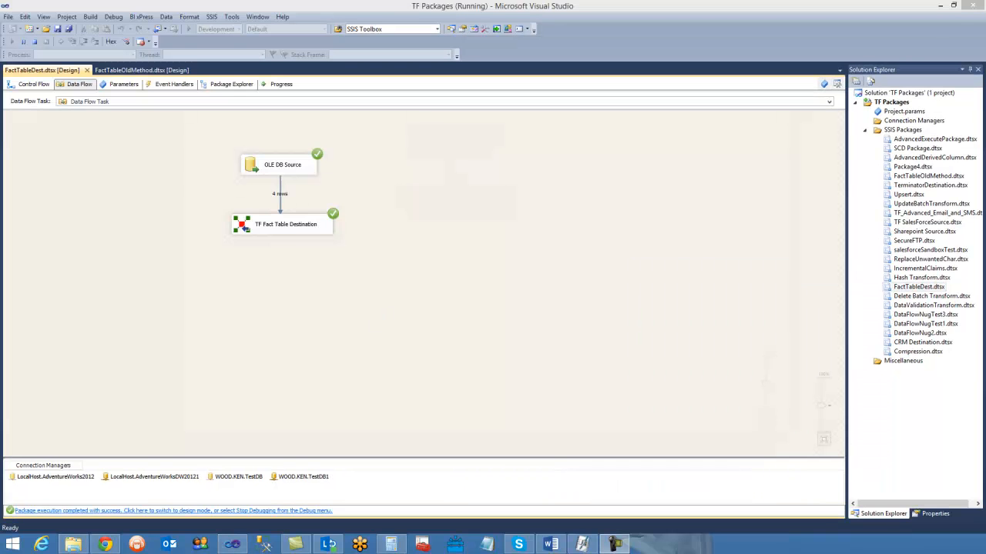
{"action": "left_click_drag", "start_coordinate": [419, 310], "coordinate": [171, 150]}
{"action": "left_click", "coordinate": [283, 312]}
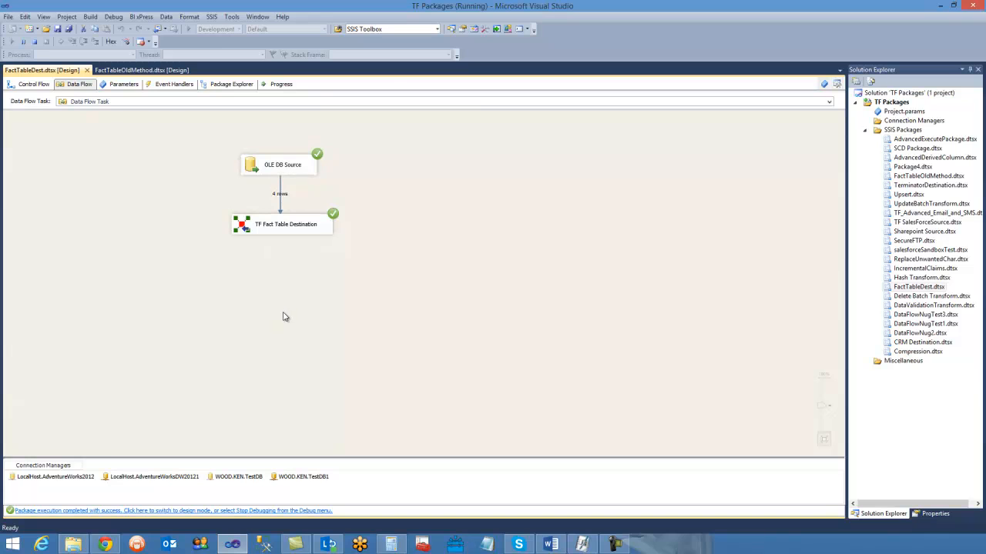
{"action": "left_click", "coordinate": [39, 44]}
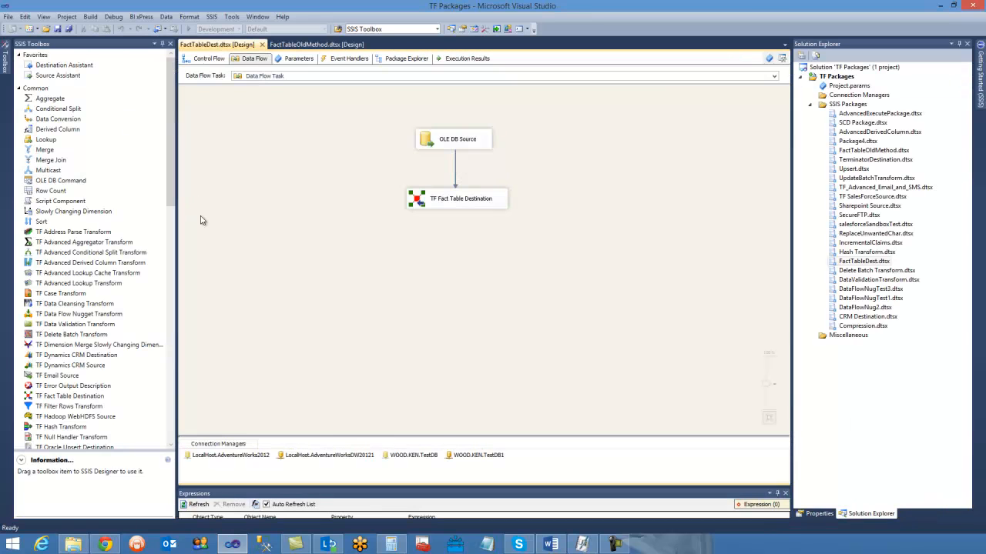